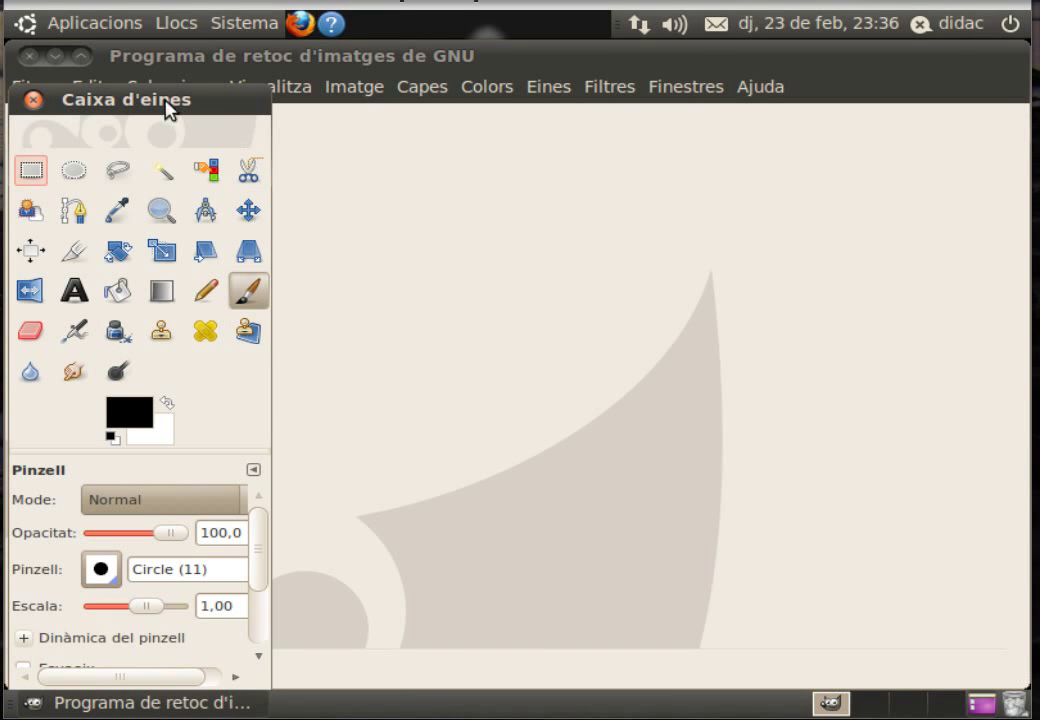
Create a new white image 500 pixels wide by 200 pixels high
drag(165, 101, 158, 122)
click(44, 95)
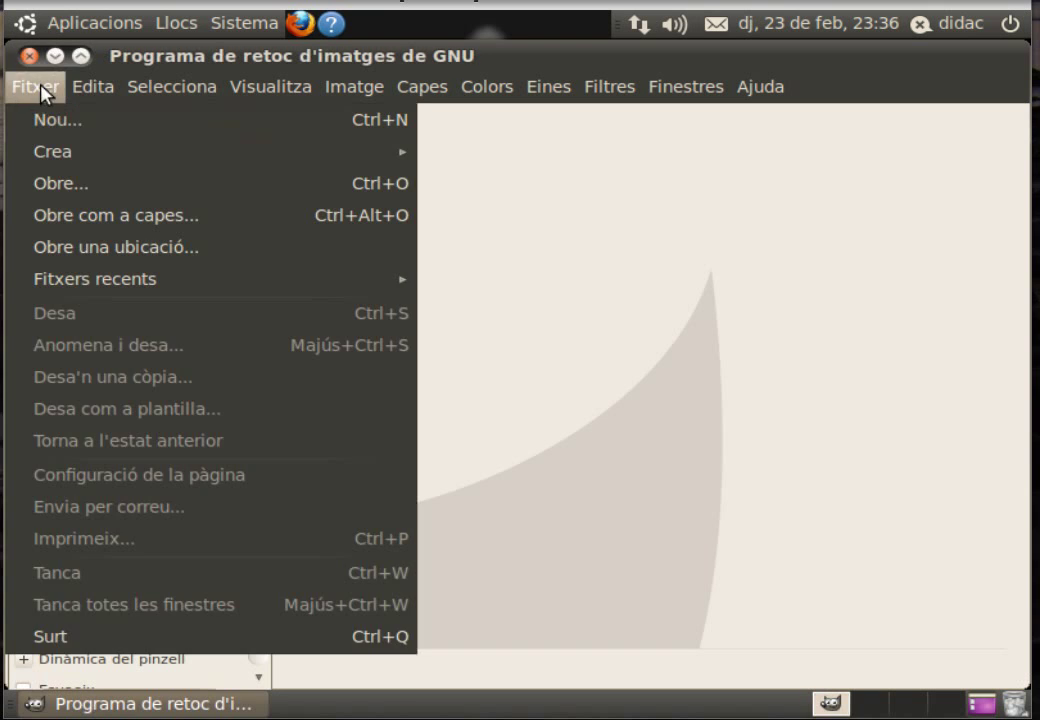
click(41, 88)
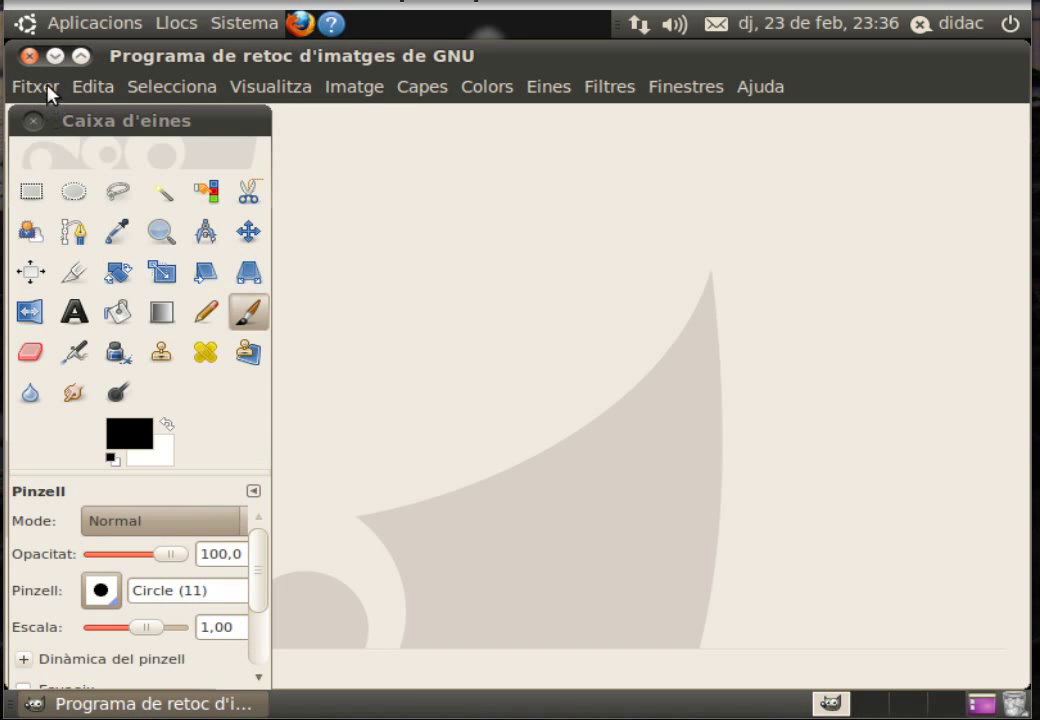
click(46, 90)
click(45, 122)
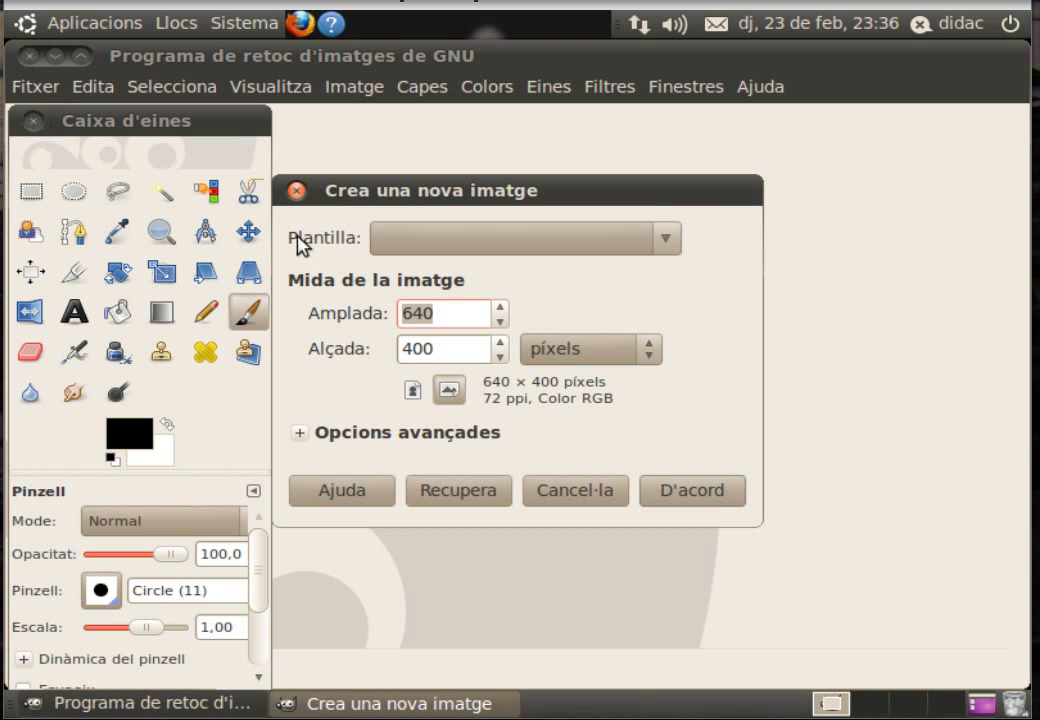
text(500)
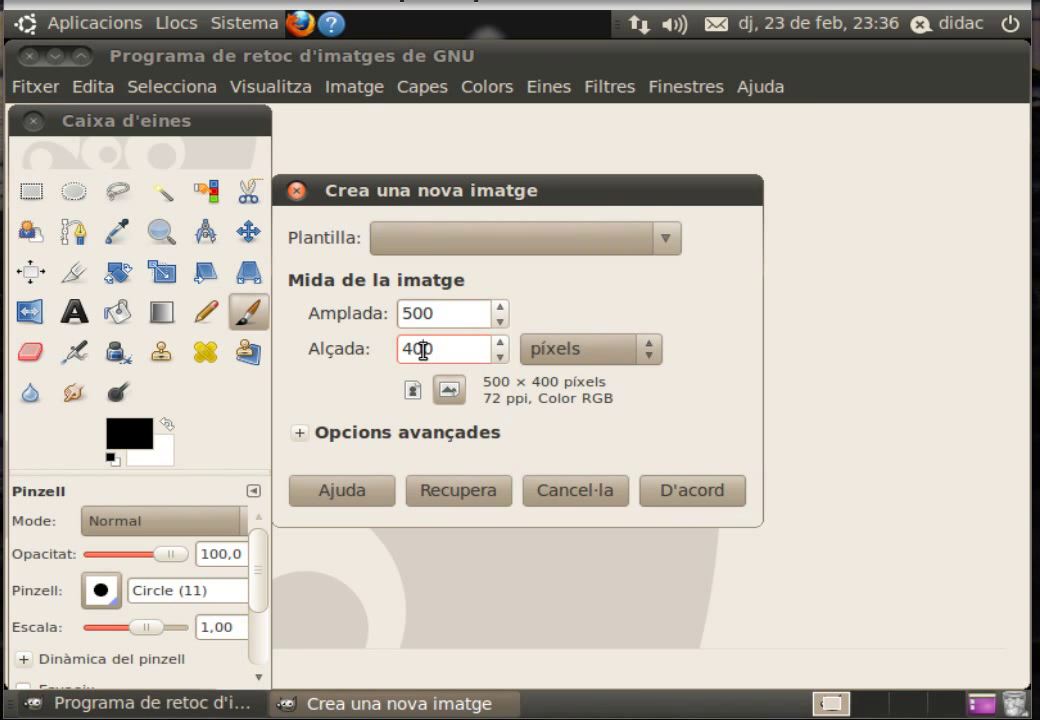
drag(448, 348, 404, 349)
text(3)
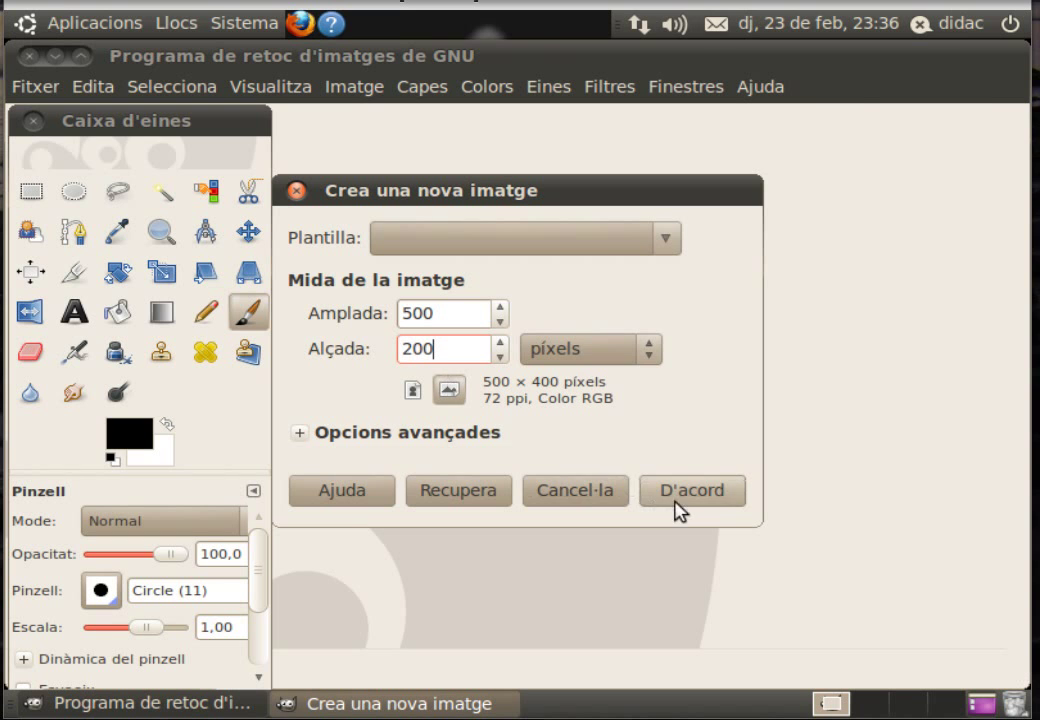
click(665, 496)
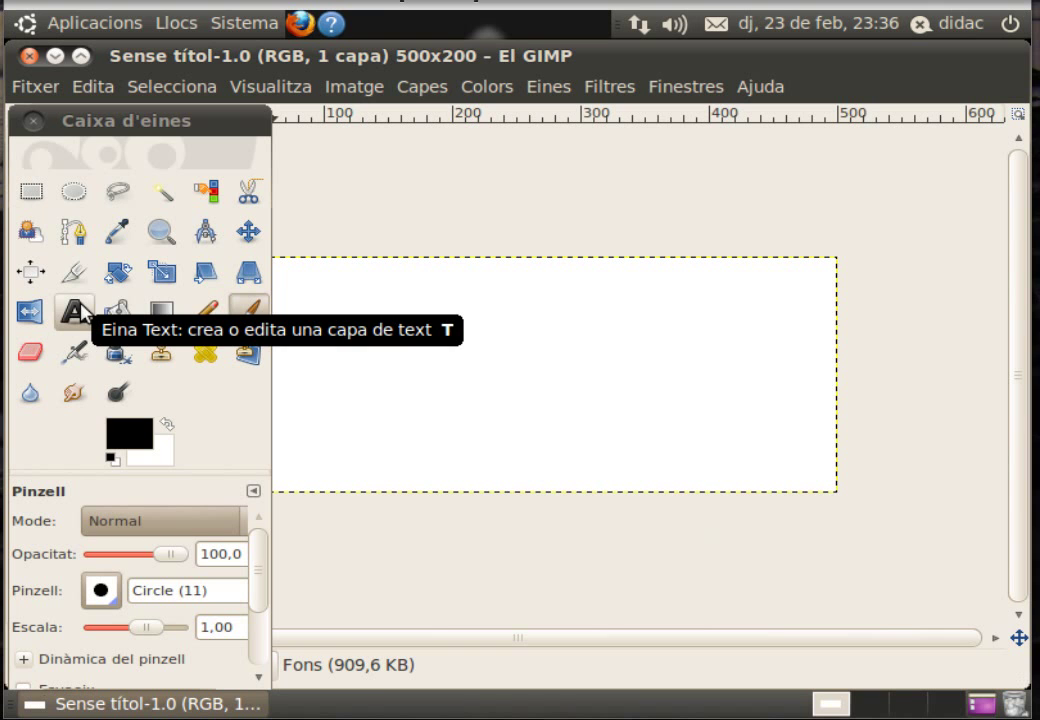
Add a text box near the canvas top-left reading 'Curs OpenXarxes'
drag(214, 55, 317, 56)
click(62, 320)
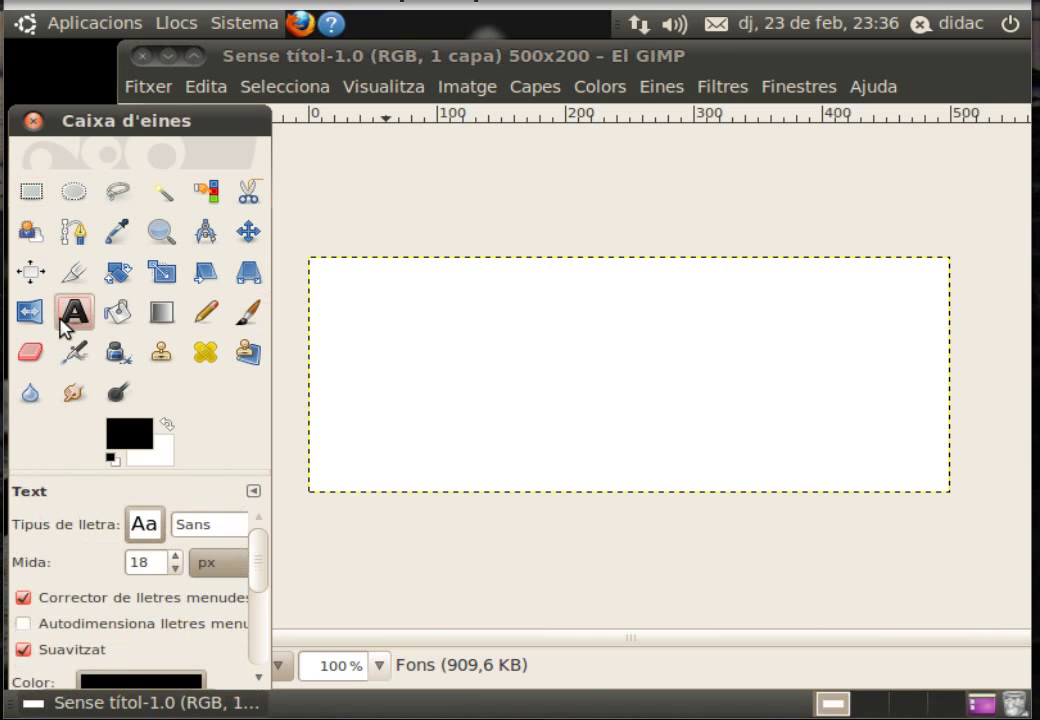
mouse_move(318, 293)
mouse_down()
mouse_move(326, 398)
mouse_move(929, 436)
mouse_move(956, 457)
mouse_up()
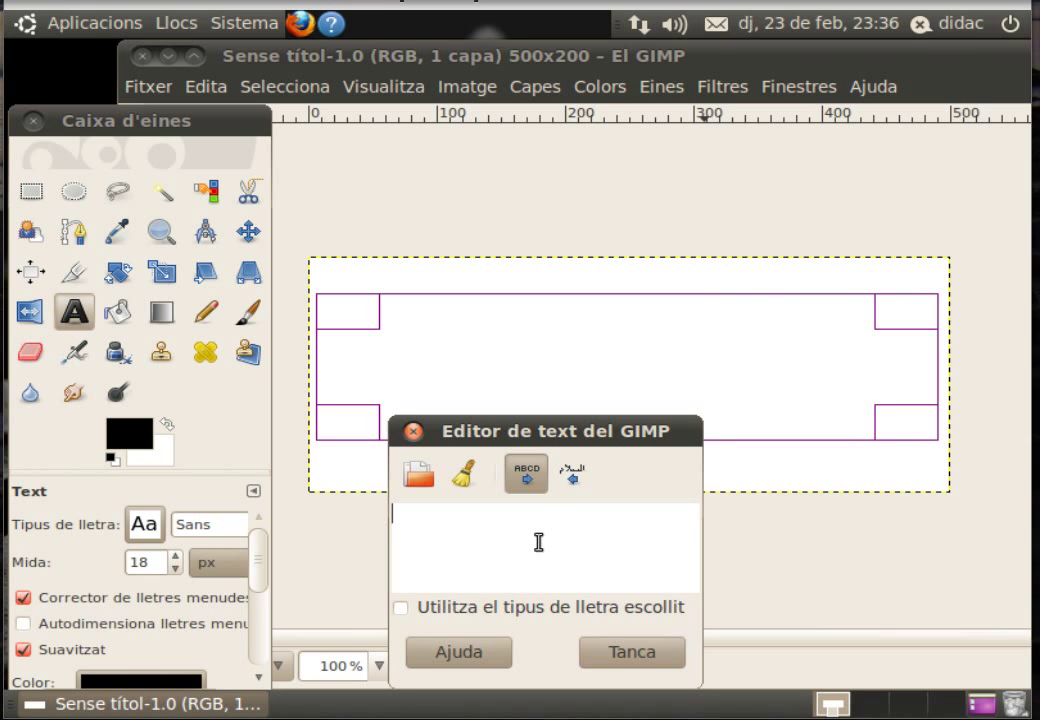
text(Curs O)
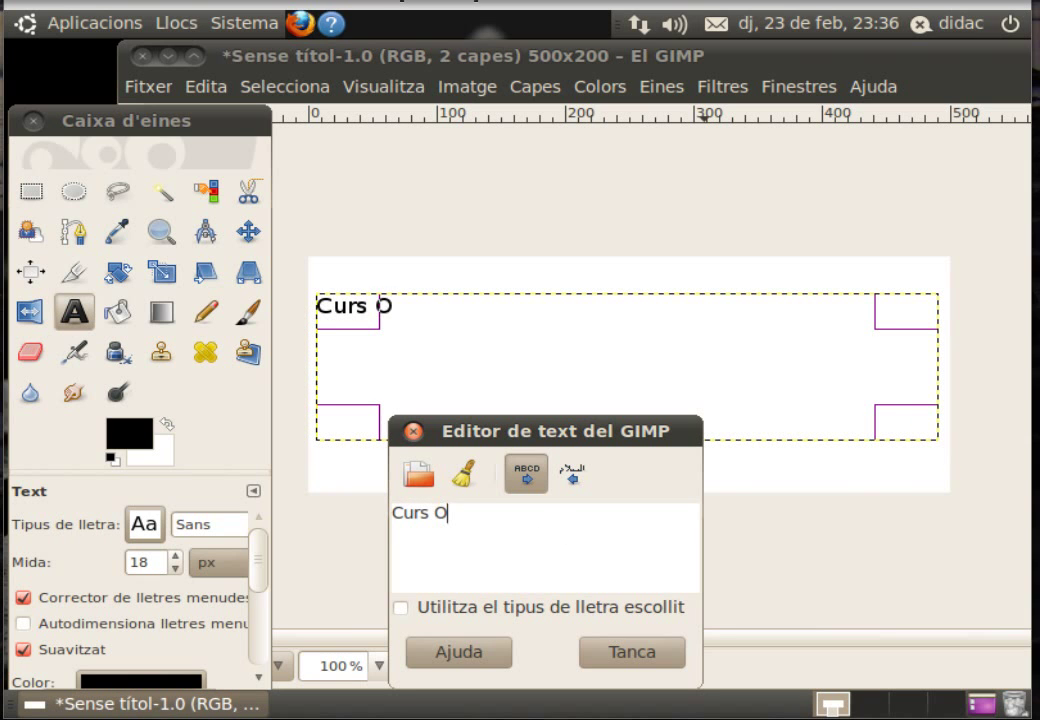
text(penXarxes)
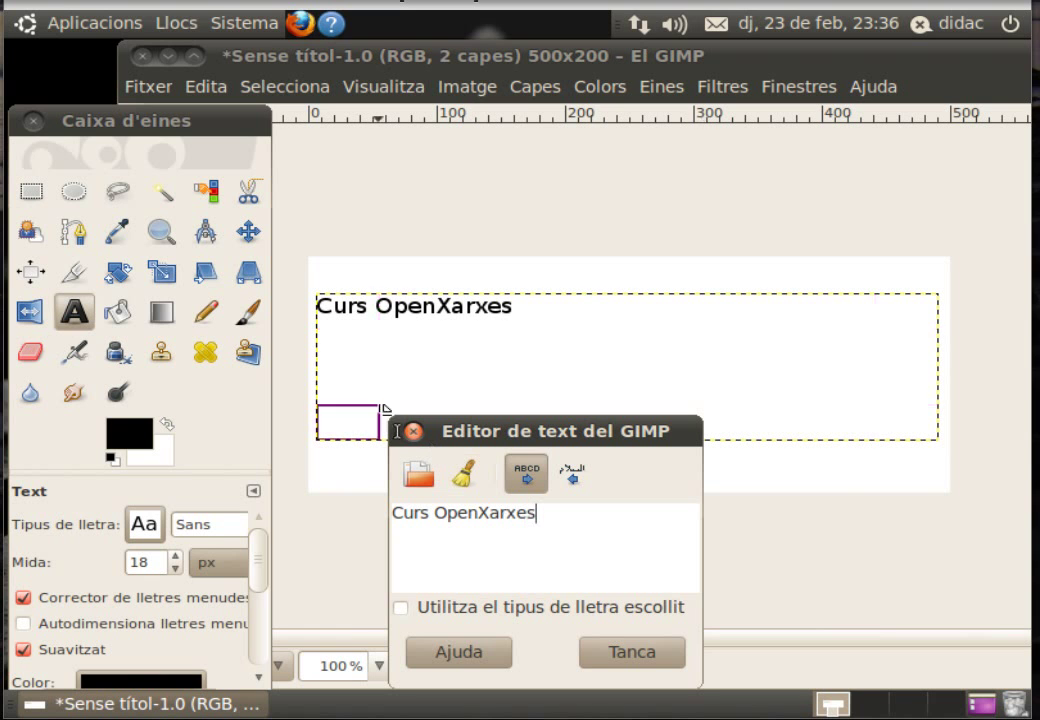
mouse_move(188, 122)
mouse_down()
mouse_move(181, 30)
mouse_move(182, 61)
mouse_up()
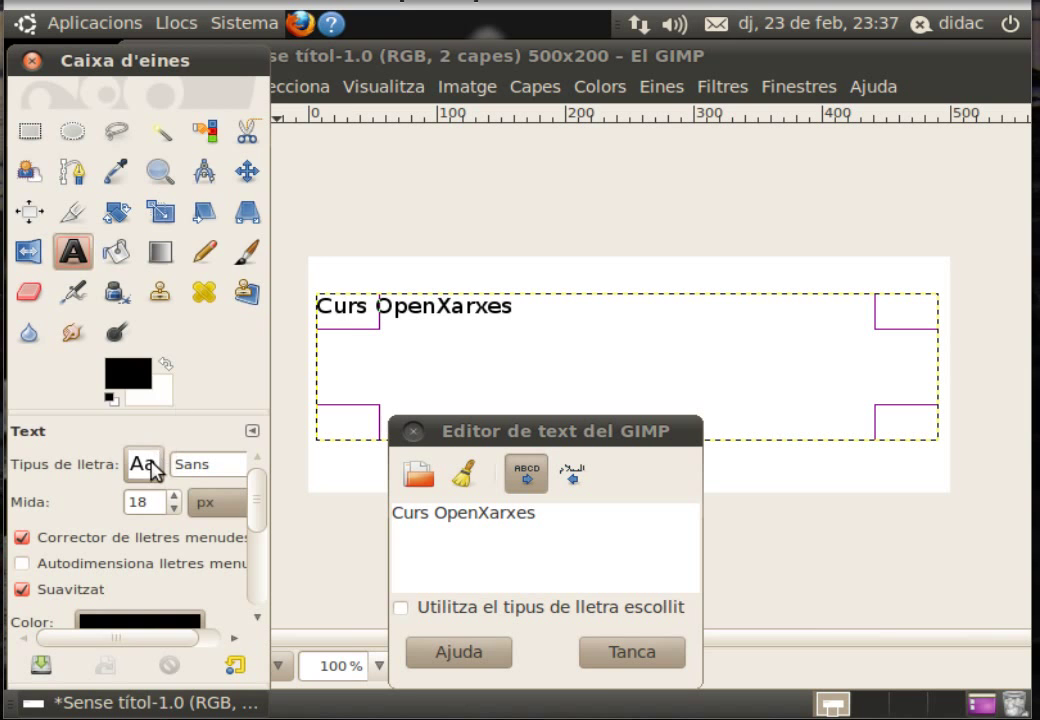
Make the text Sans Bold at 40 px with autohinting enabled
click(147, 465)
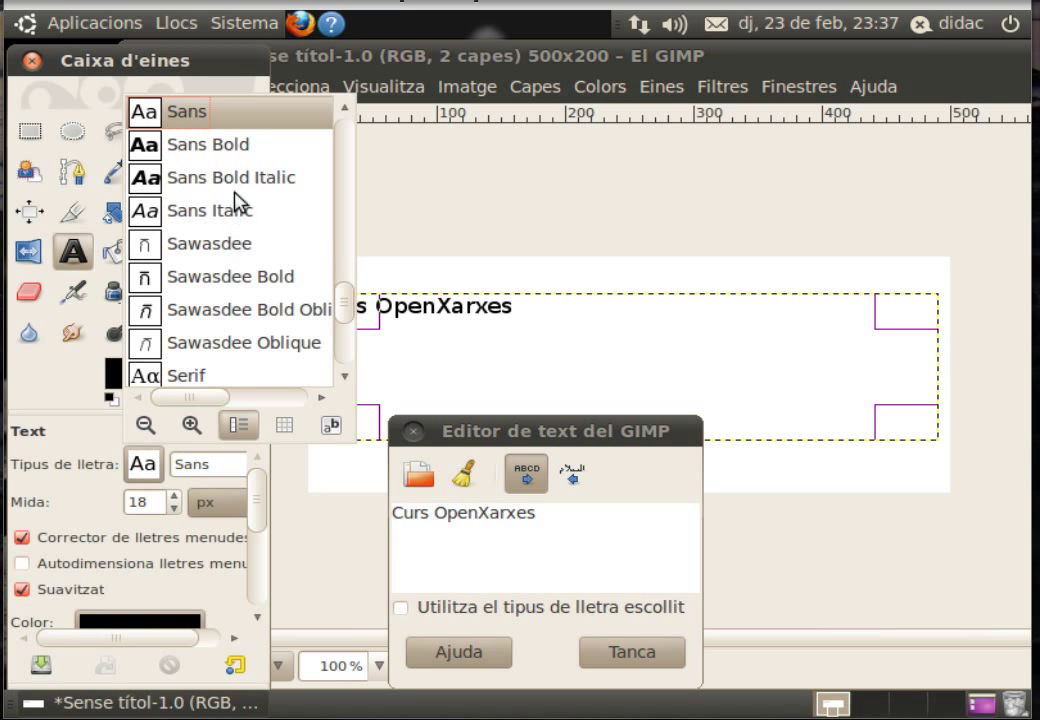
click(238, 147)
text(40)
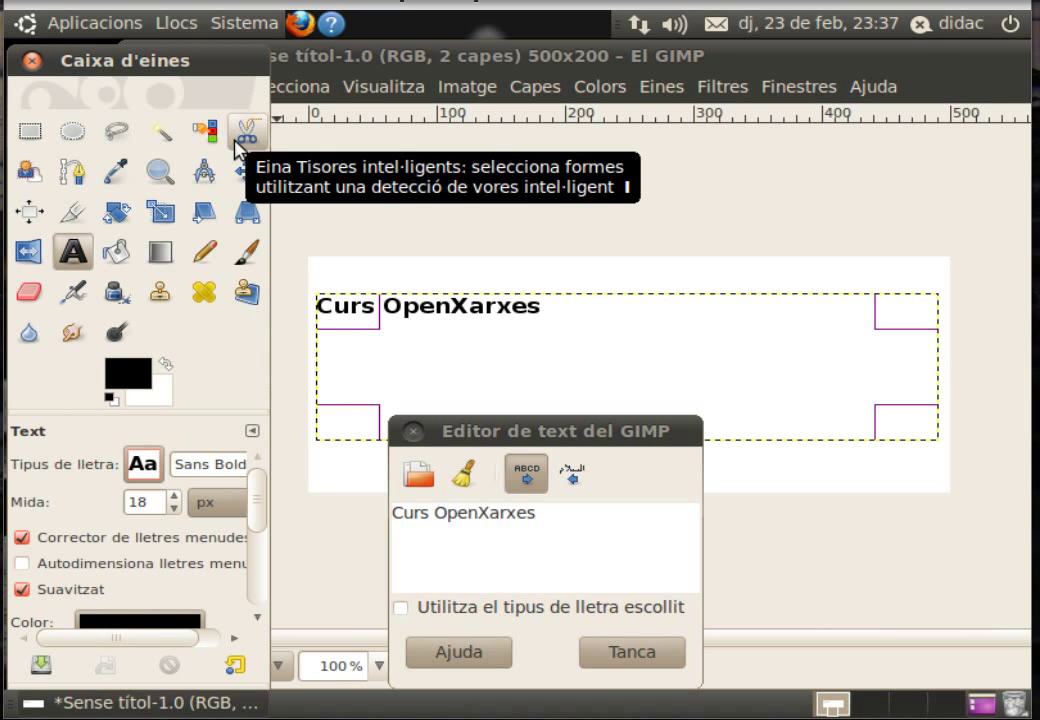
click(22, 566)
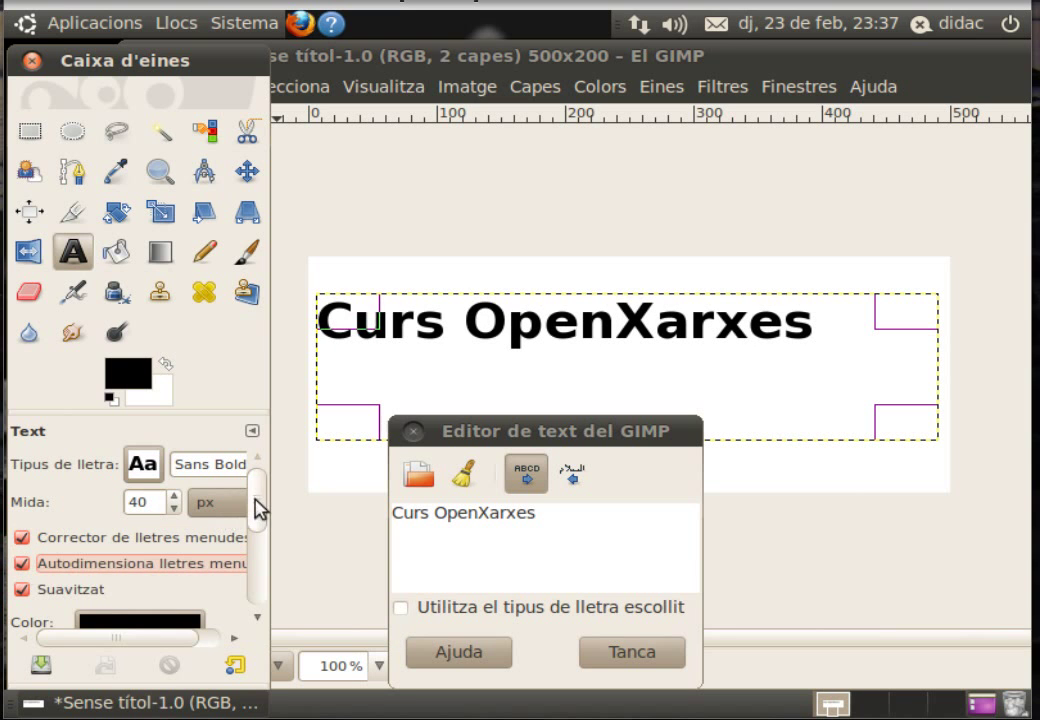
drag(259, 510, 255, 550)
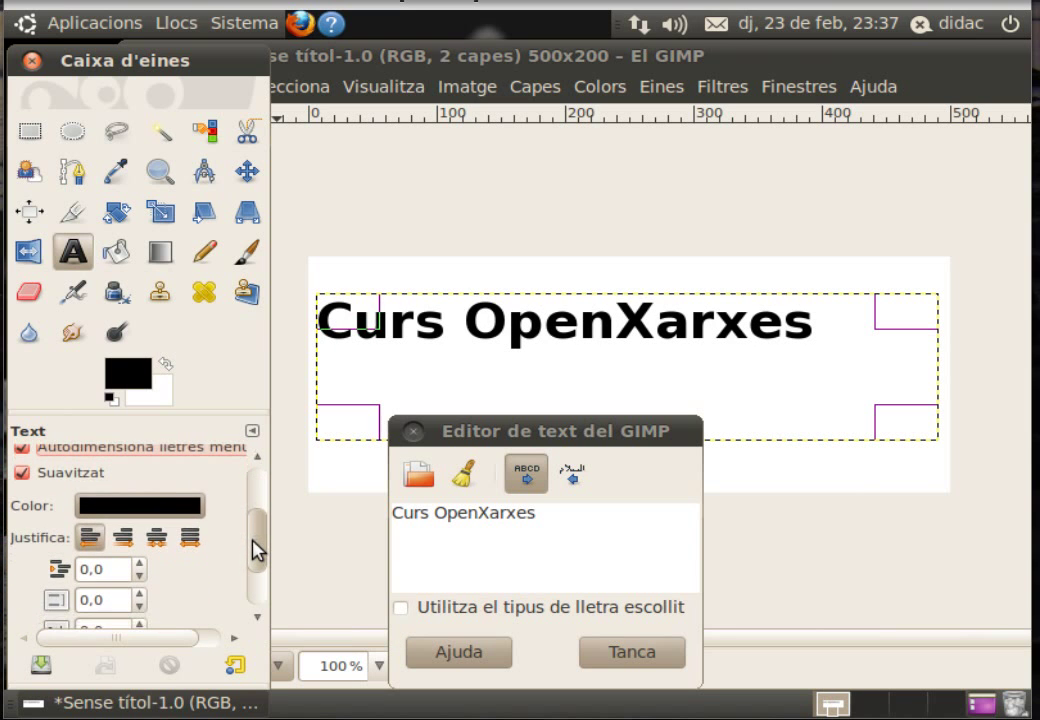
Set the text colour to purple ad27d9 (hue 285)
click(148, 508)
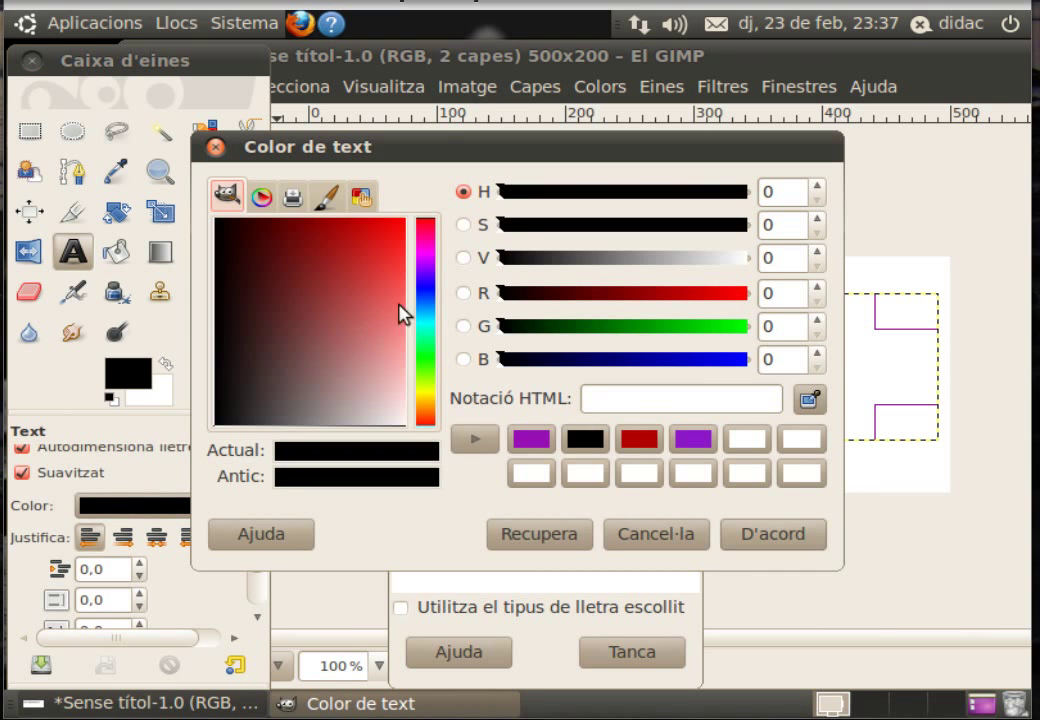
click(424, 268)
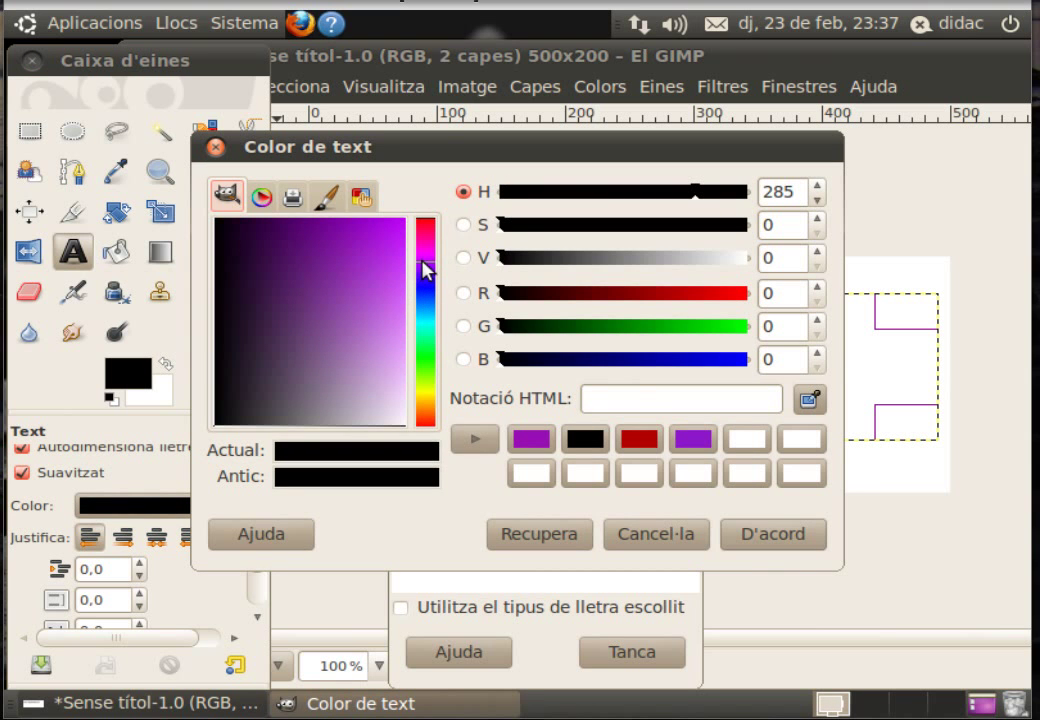
click(376, 256)
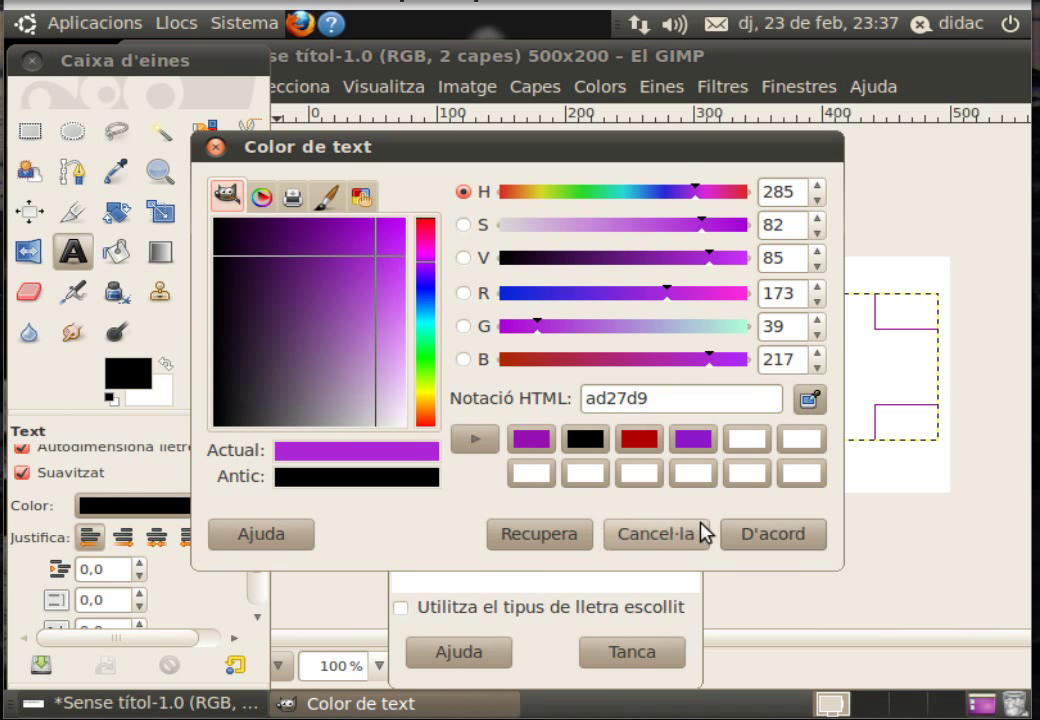
click(745, 538)
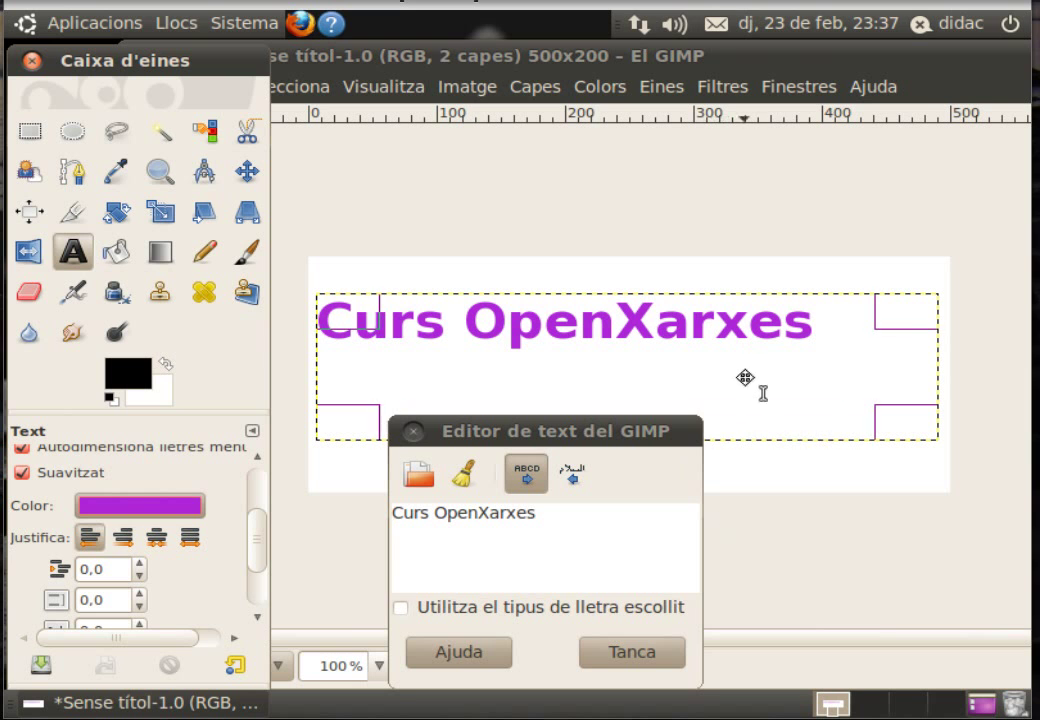
Show the Layers dock, duplicate the Curs OpenXarxes layer and select the lower copy
click(795, 90)
mouse_move(735, 152)
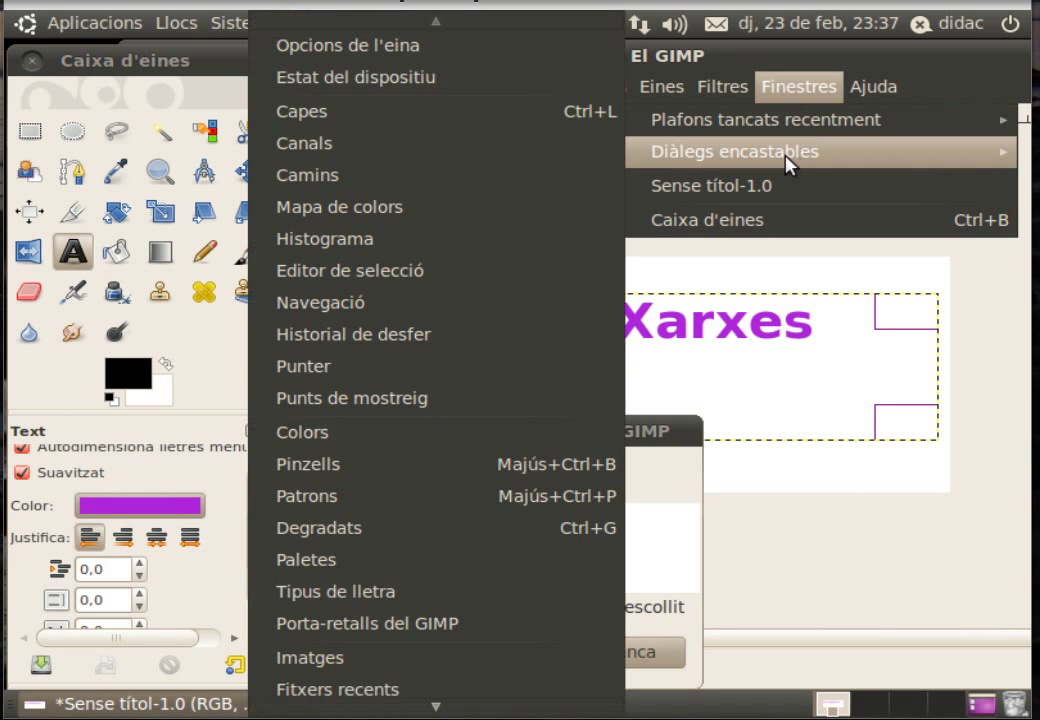
click(587, 120)
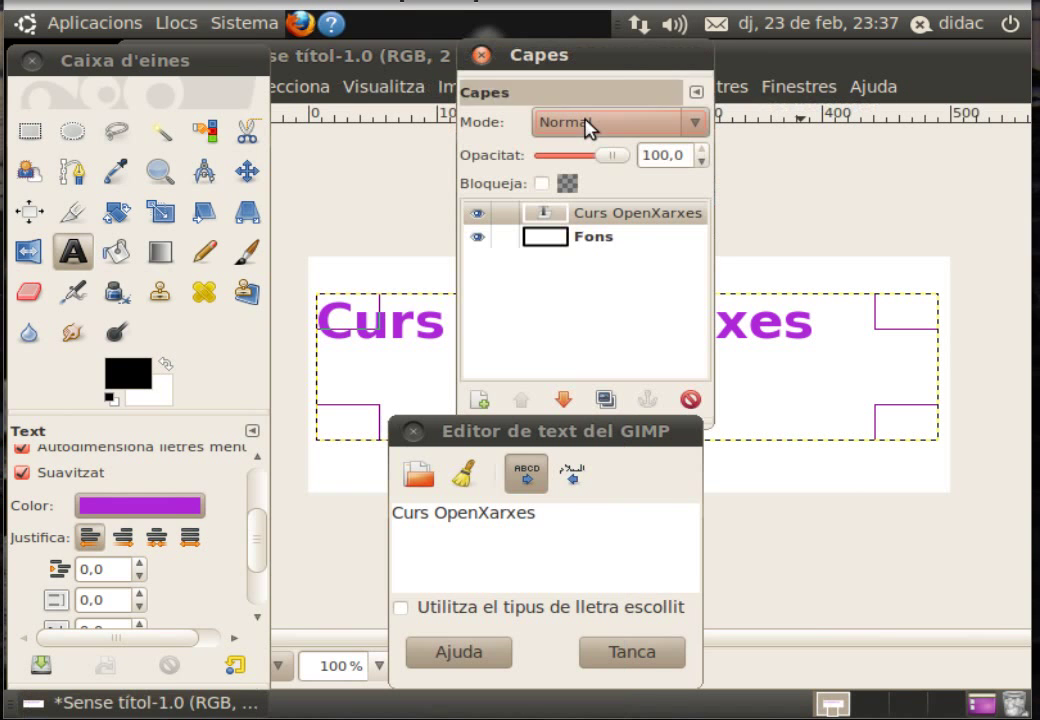
mouse_move(582, 56)
mouse_down()
mouse_move(688, 96)
mouse_move(791, 111)
mouse_move(817, 135)
mouse_move(900, 148)
mouse_up()
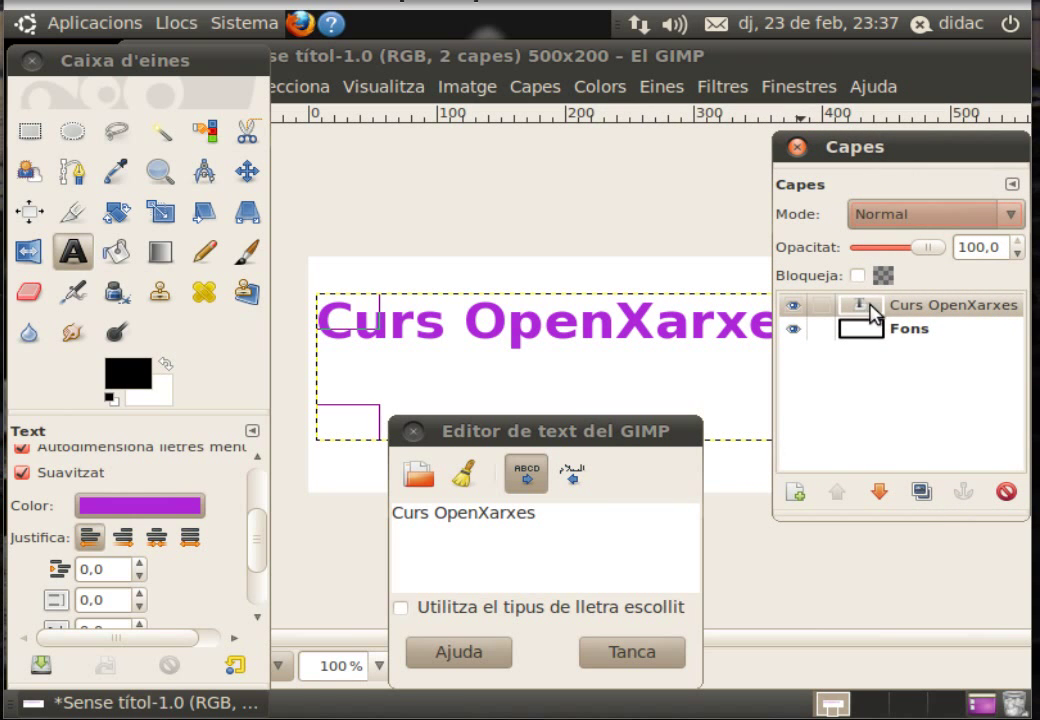
click(921, 492)
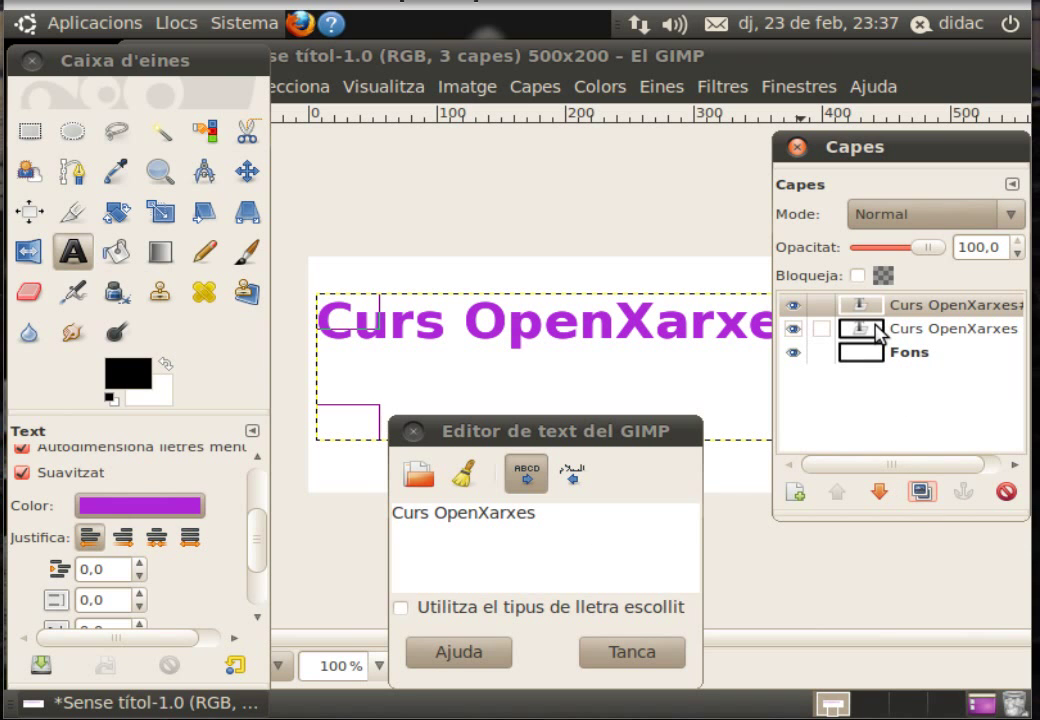
click(877, 333)
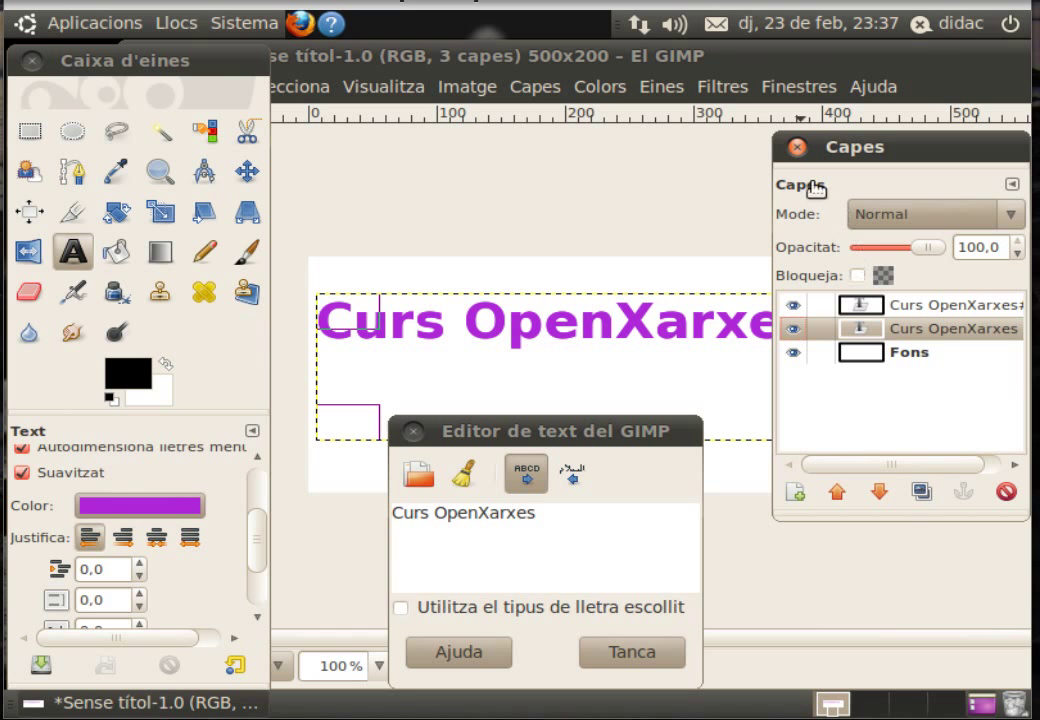
Apply a 5 px Gaussian blur to the lower text copy
click(715, 88)
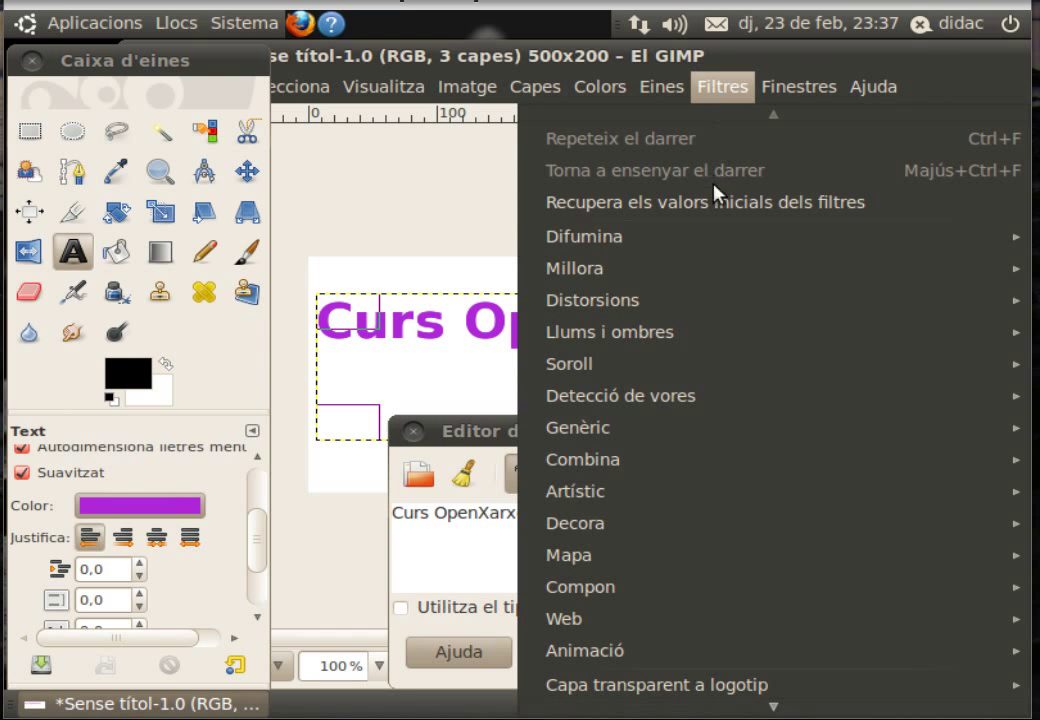
mouse_move(700, 236)
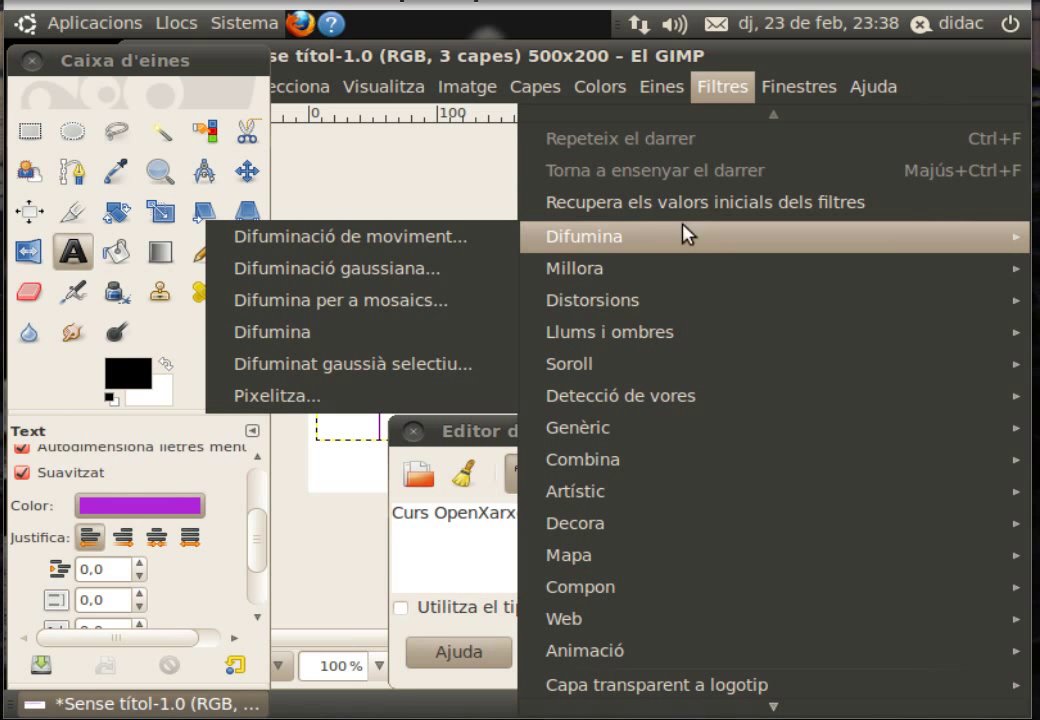
click(483, 270)
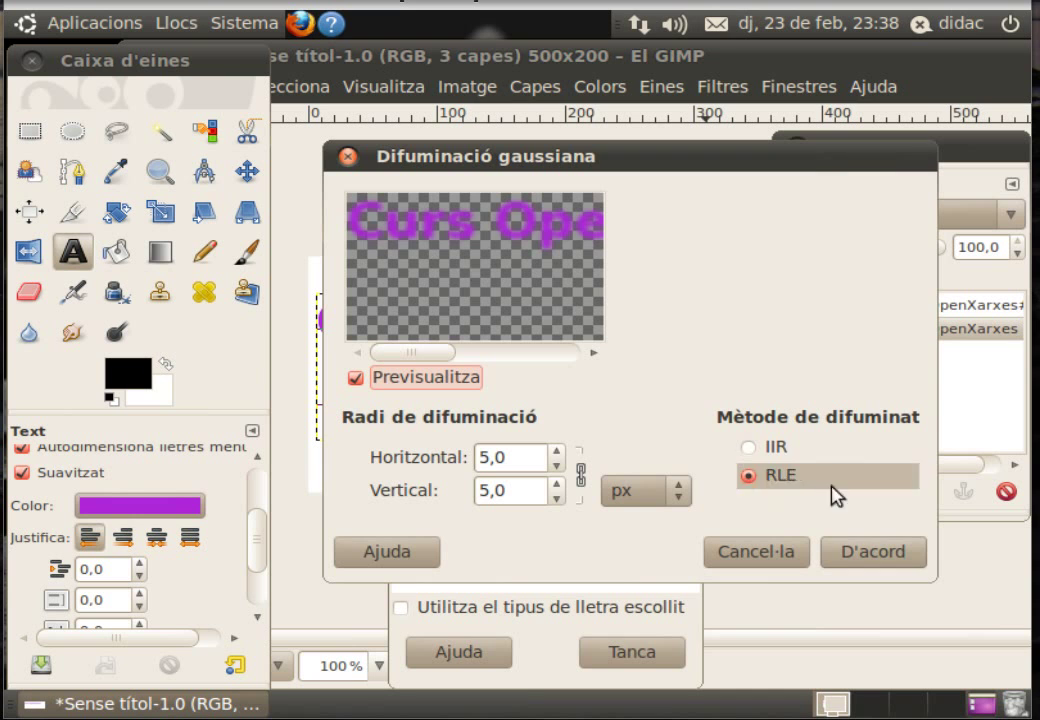
click(853, 556)
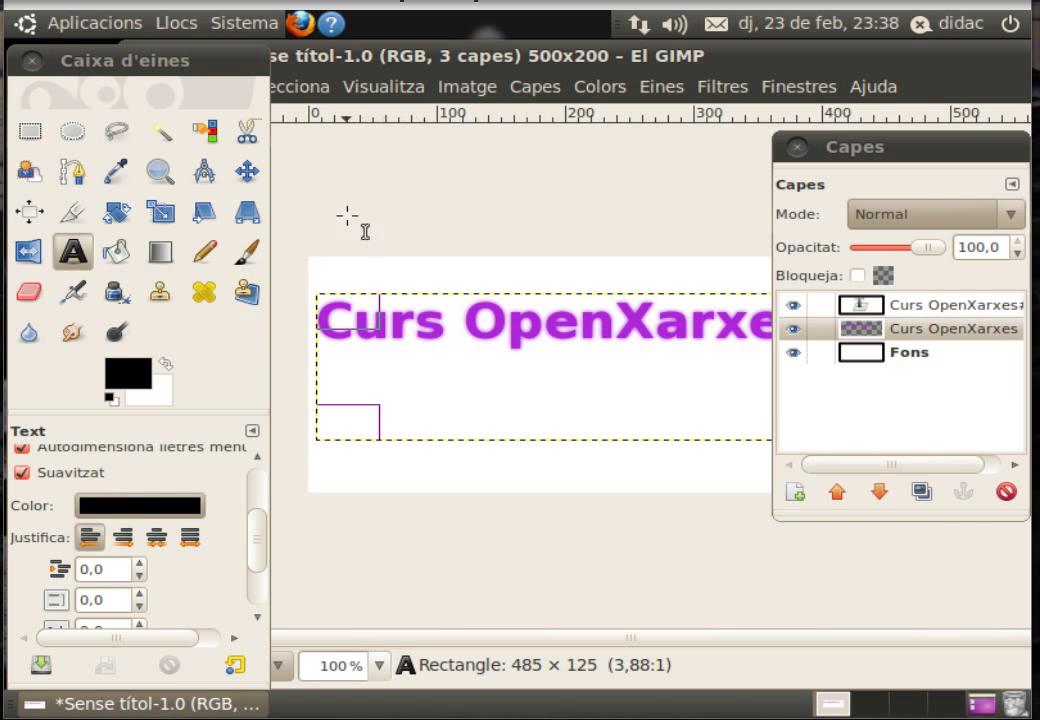
Nudge the blurred layer a few pixels right and down with the Move tool
click(248, 174)
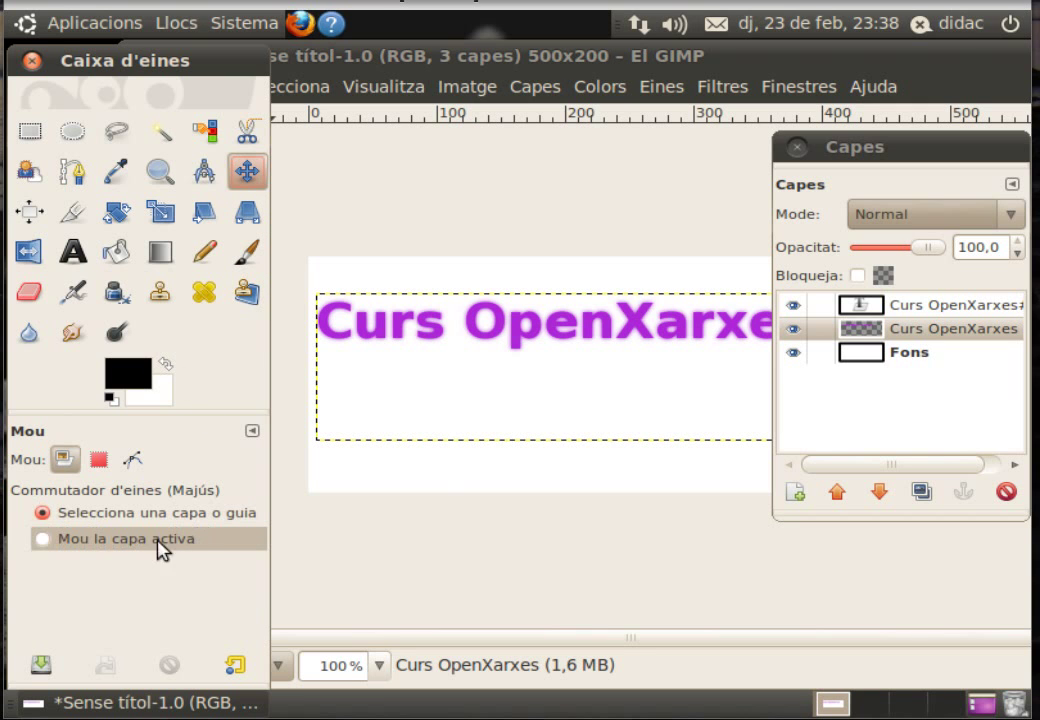
click(42, 540)
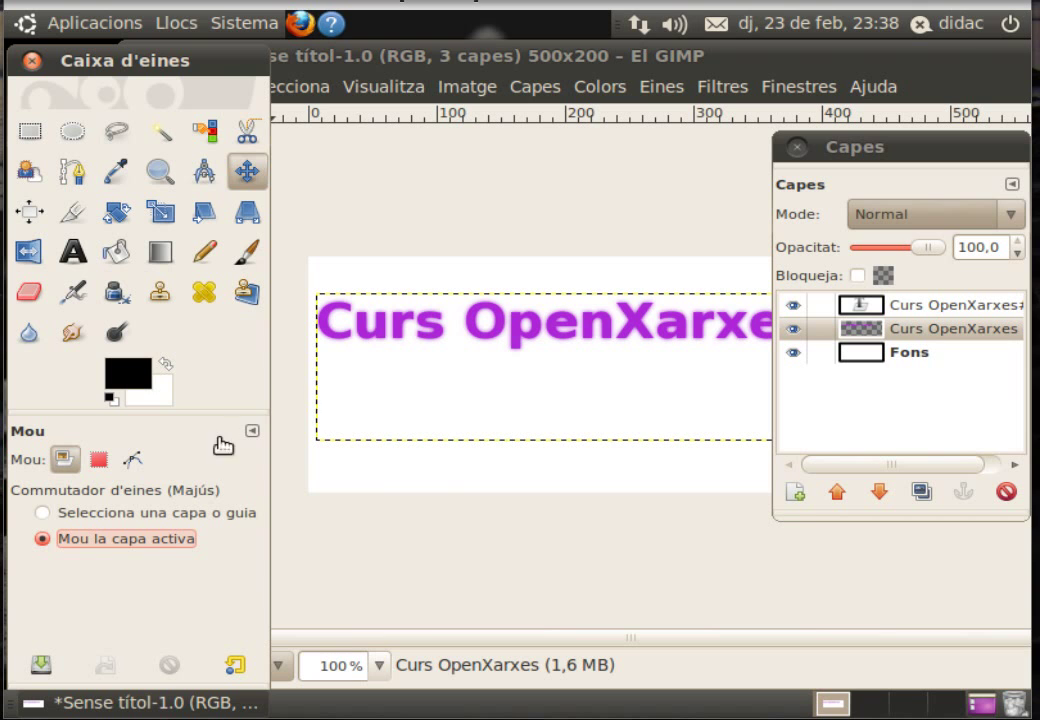
click(361, 340)
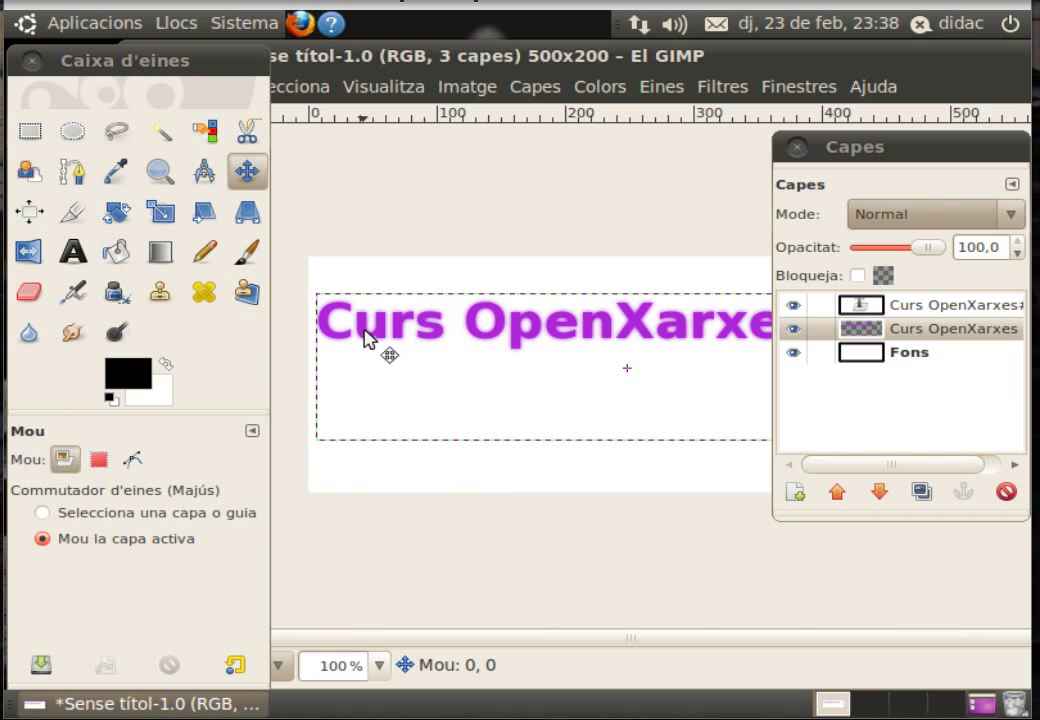
drag(364, 328, 368, 337)
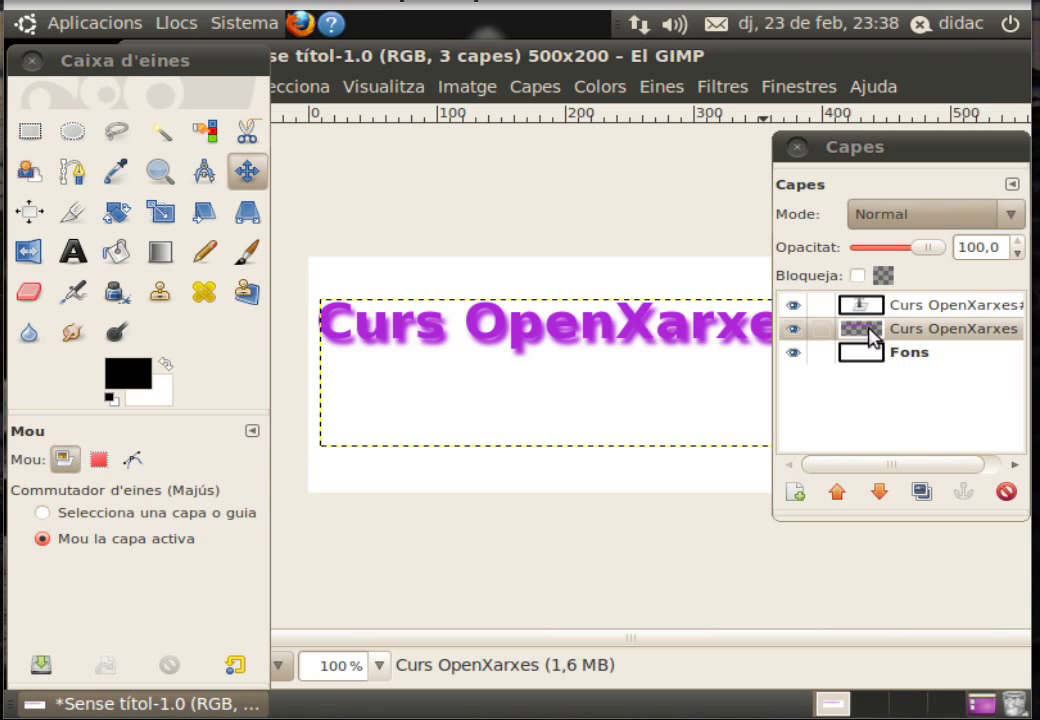
Lock the blurred layer's alpha and fill it with black to form the shadow
click(873, 333)
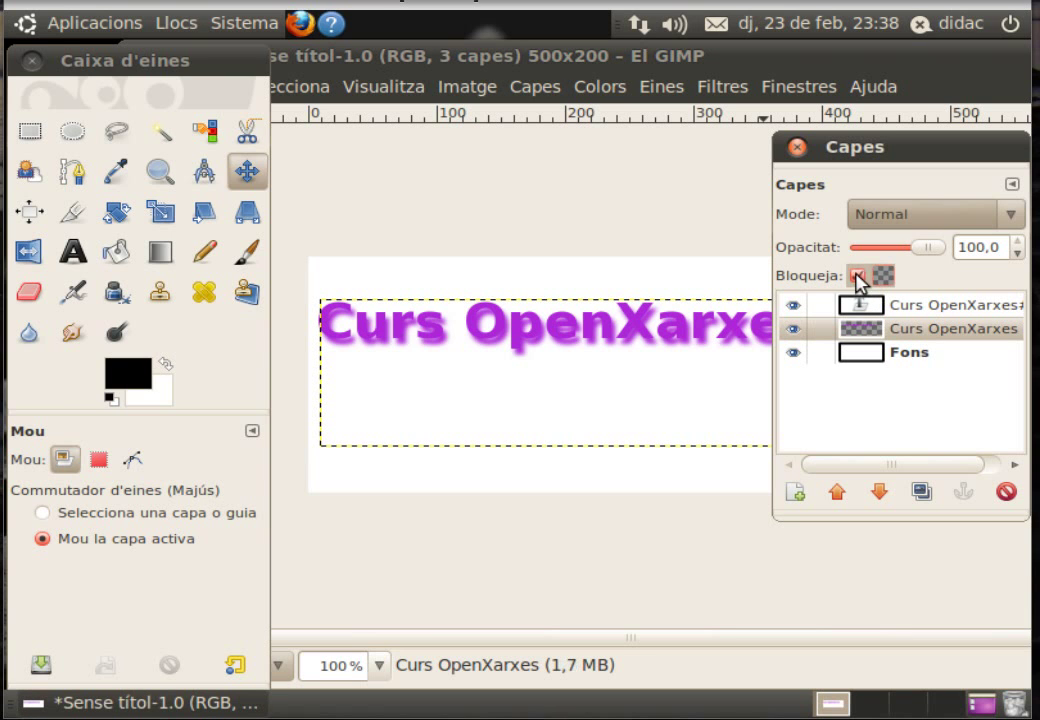
click(857, 276)
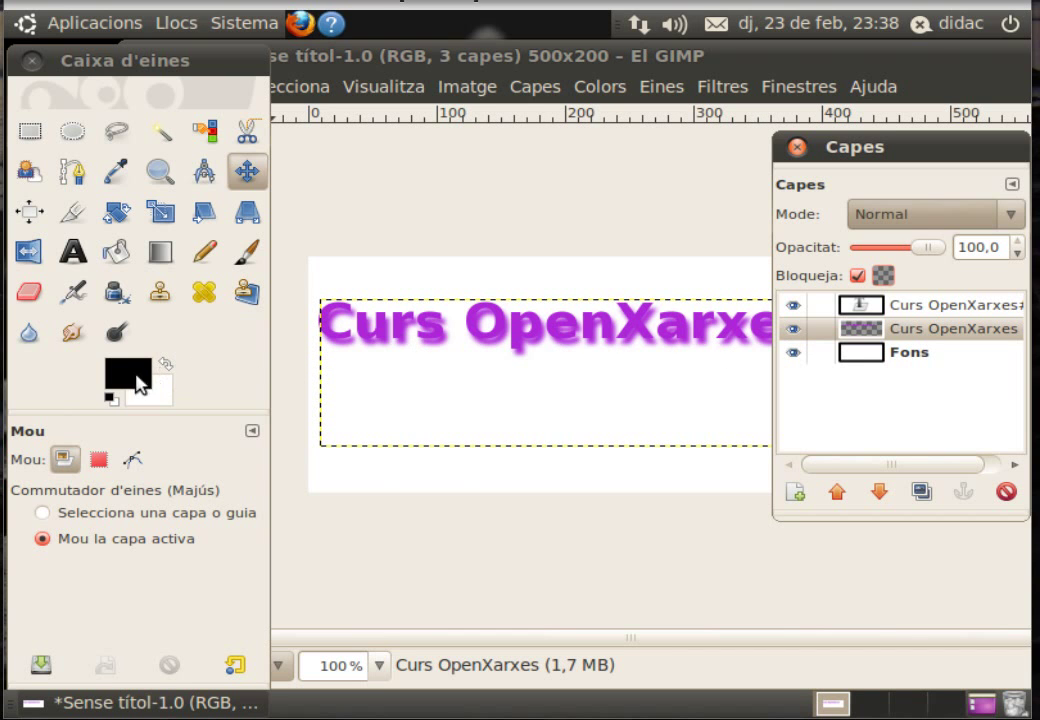
mouse_move(127, 387)
mouse_down()
mouse_move(275, 343)
mouse_move(352, 343)
mouse_up()
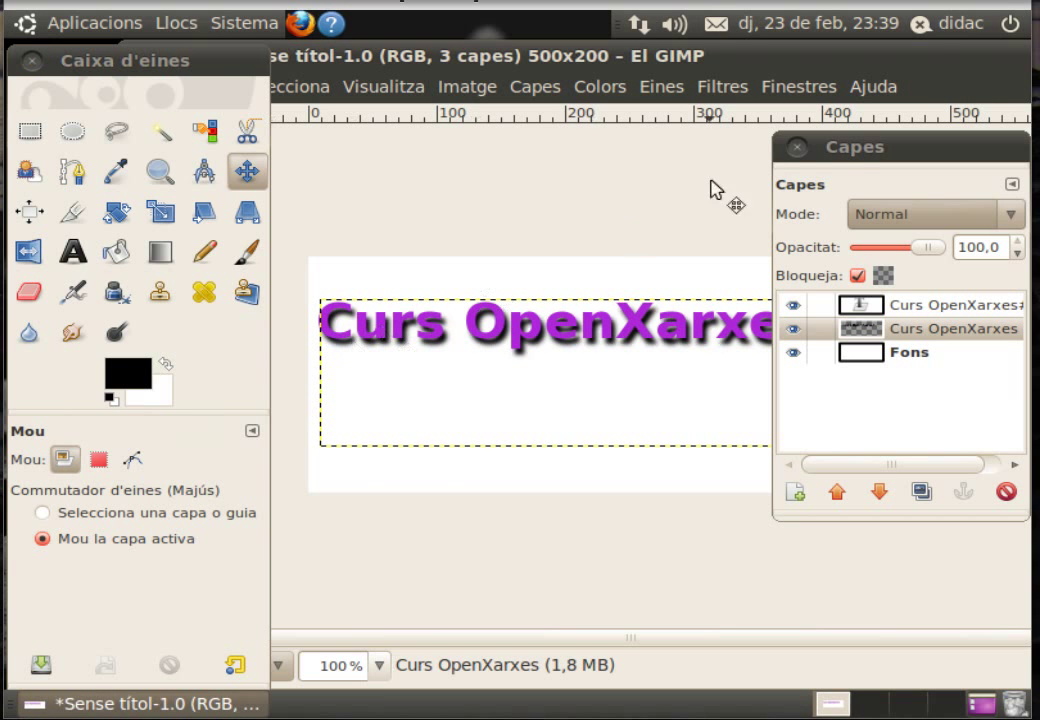
click(857, 149)
drag(857, 149, 873, 475)
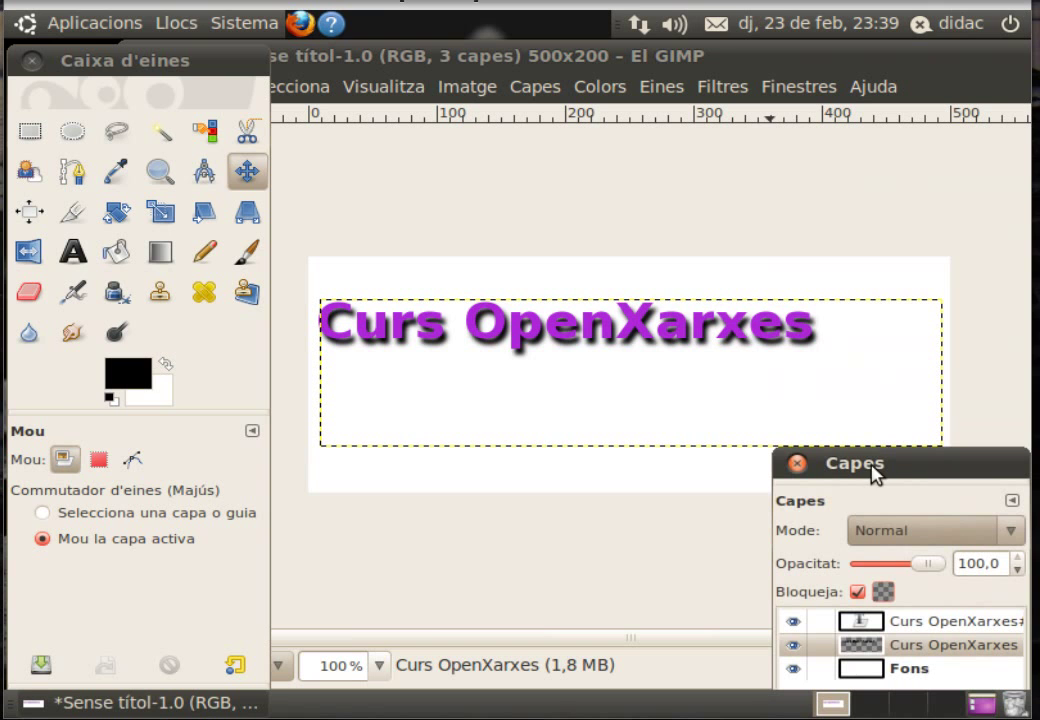
drag(200, 61, 202, 128)
click(162, 88)
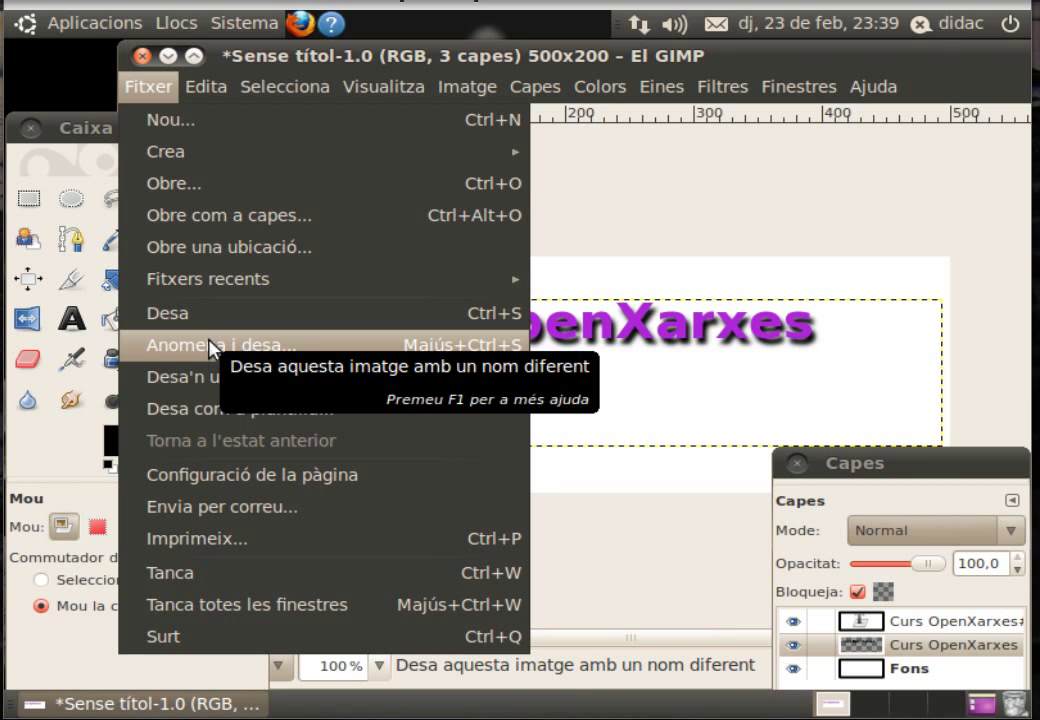
Save the image as 'curs openxarxes.xcf' in the home folder
click(210, 346)
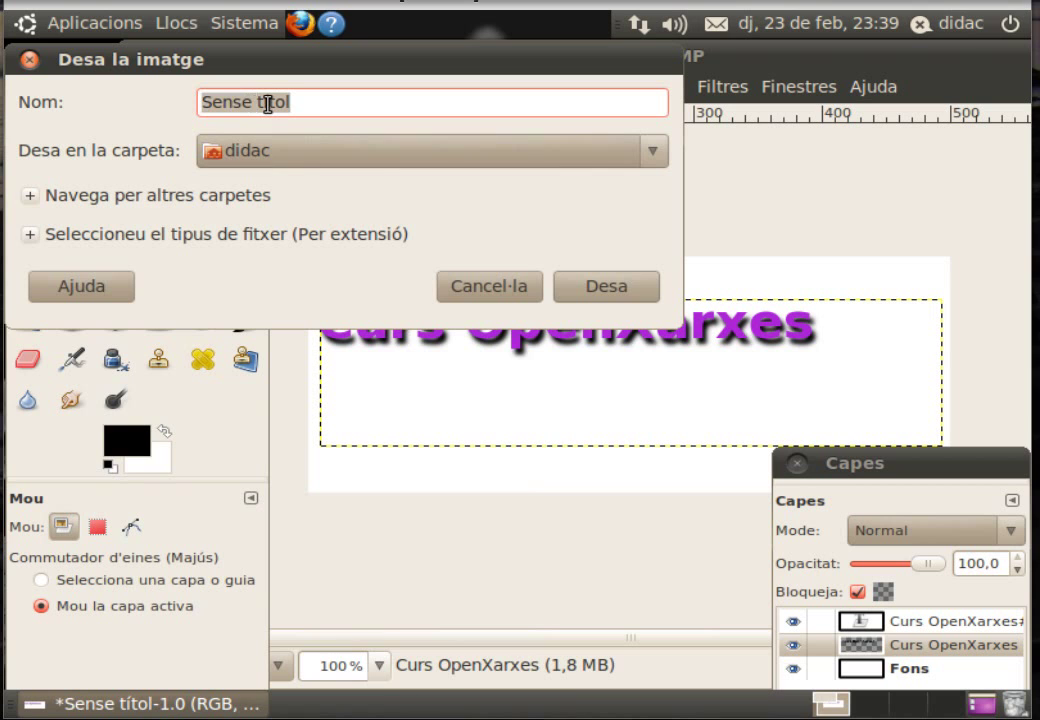
text(curs openxarxes)
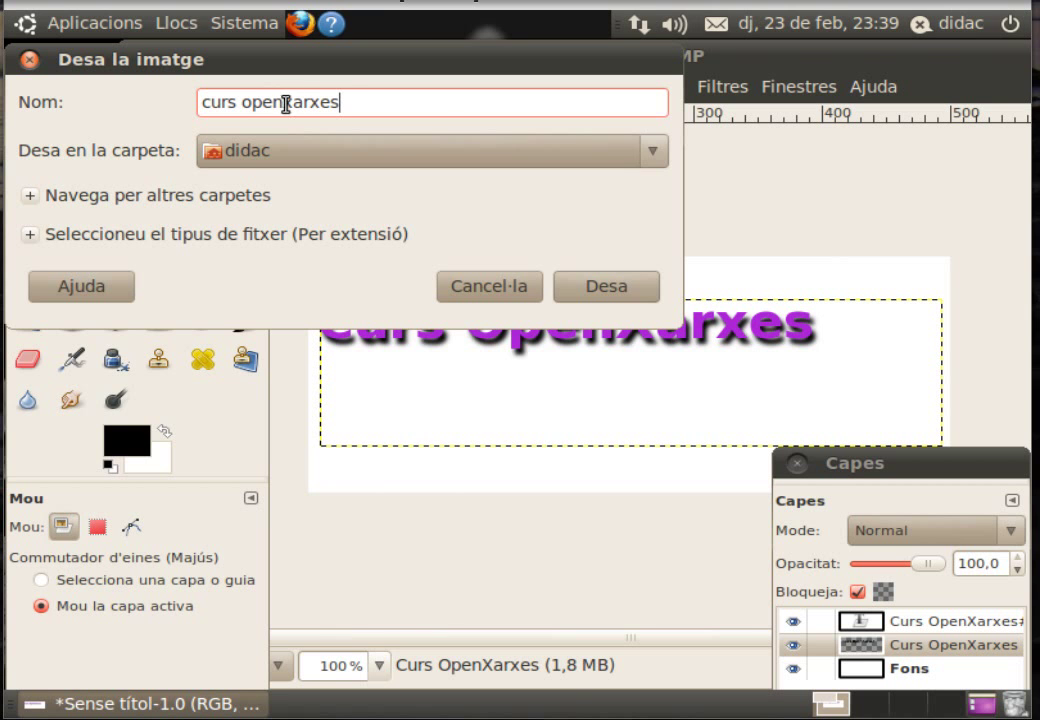
click(600, 287)
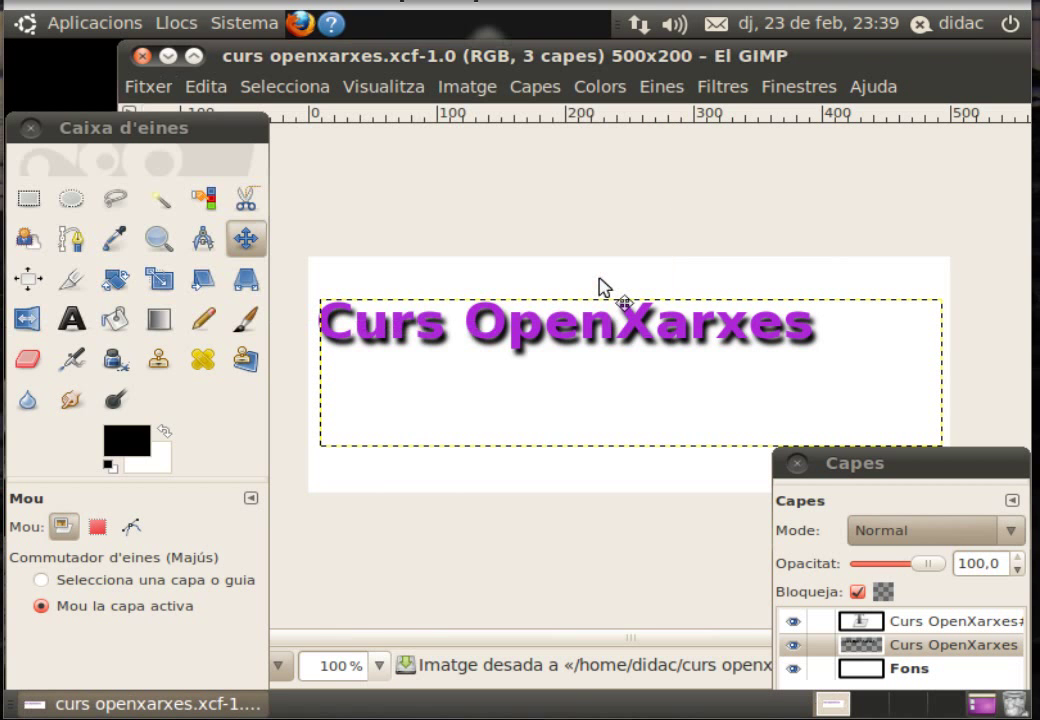